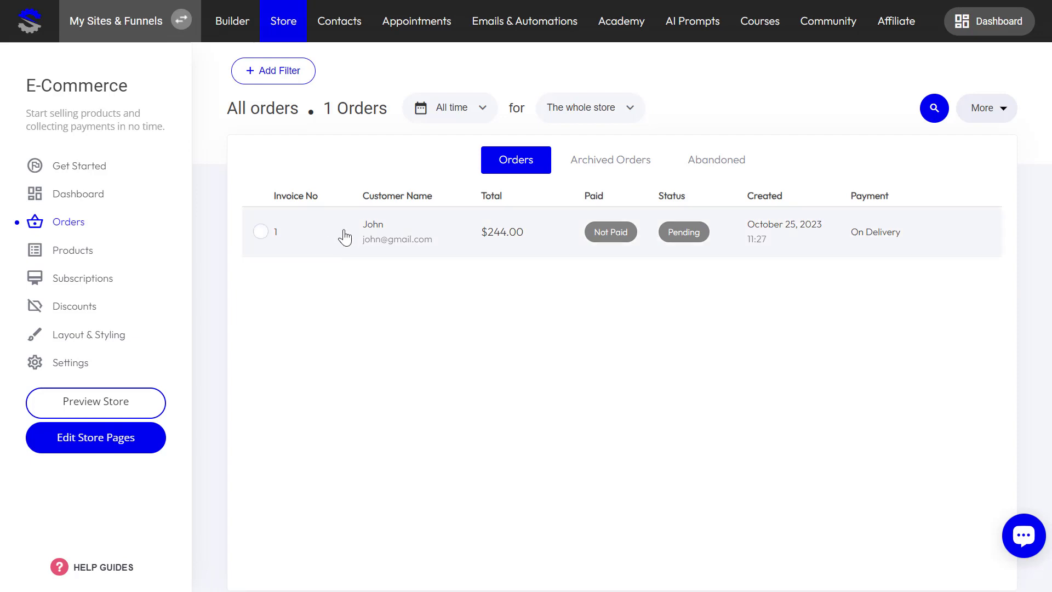
Filter the orders list by Today, Yesterday and finally Last 7 days.
click(457, 112)
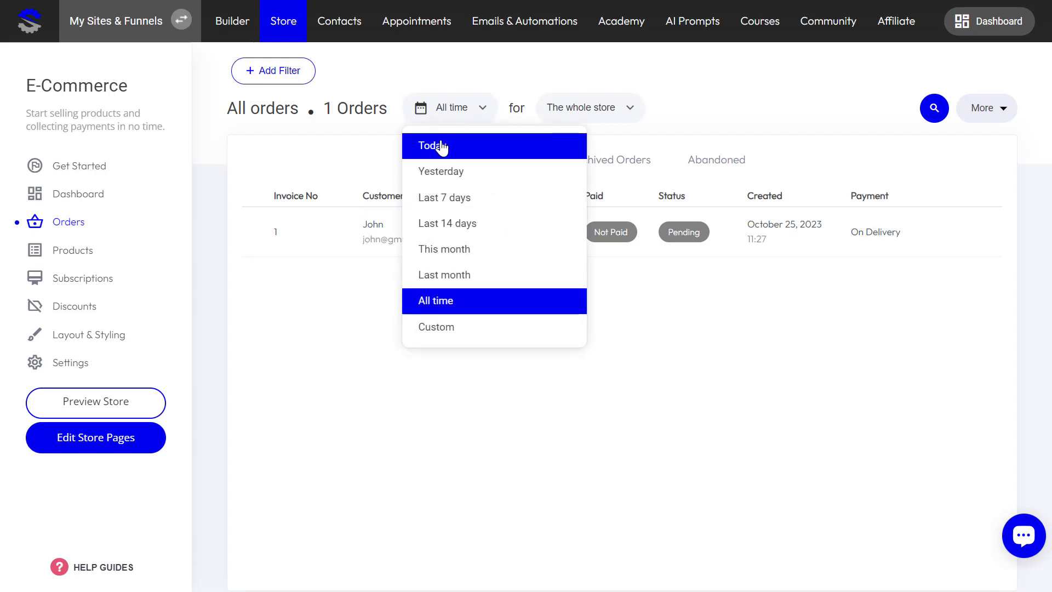
click(441, 145)
click(459, 112)
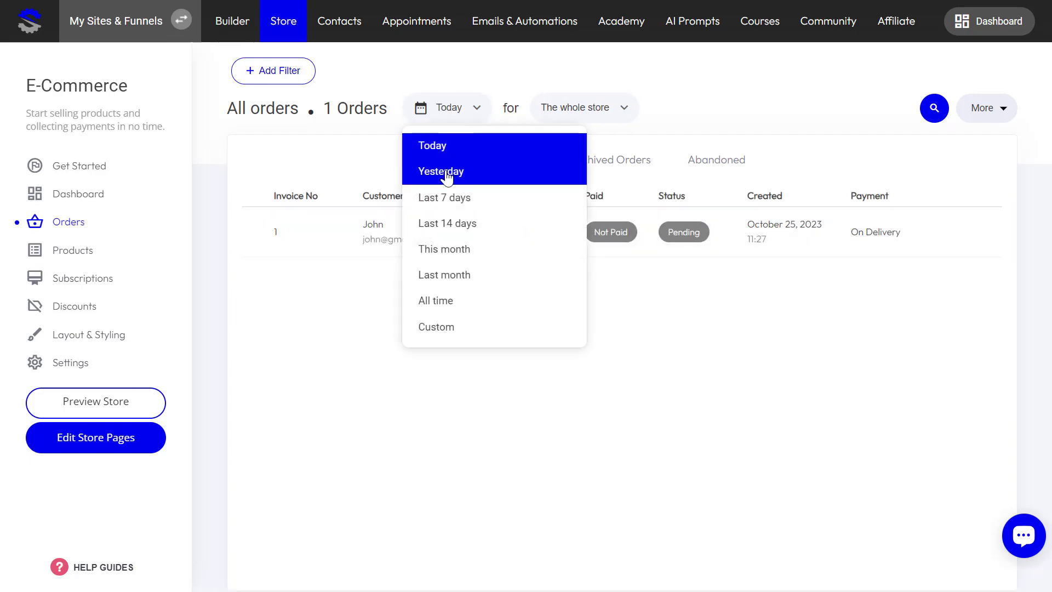
click(446, 173)
click(453, 109)
click(446, 198)
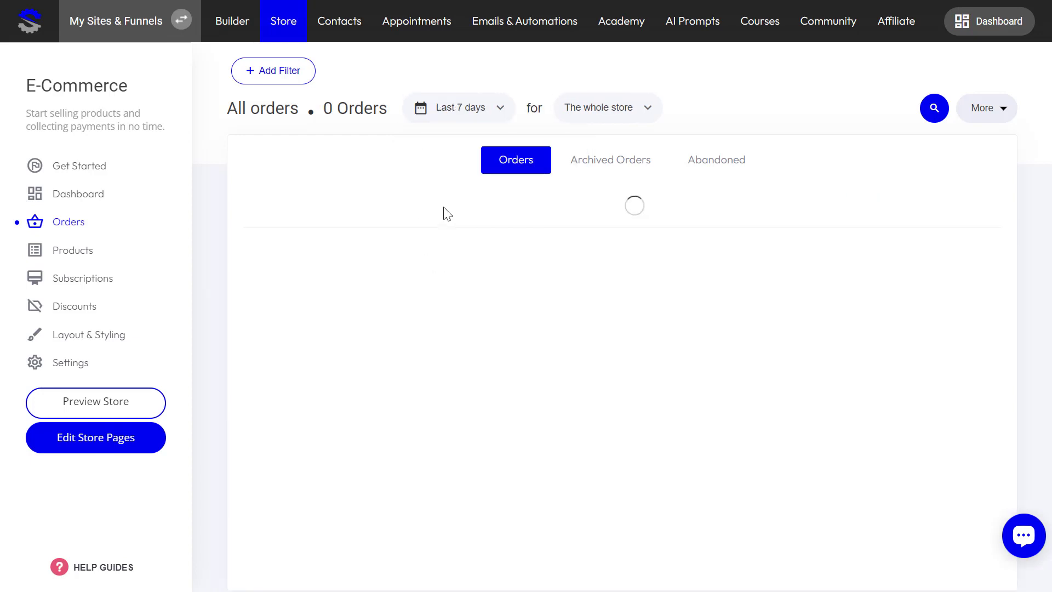
click(460, 110)
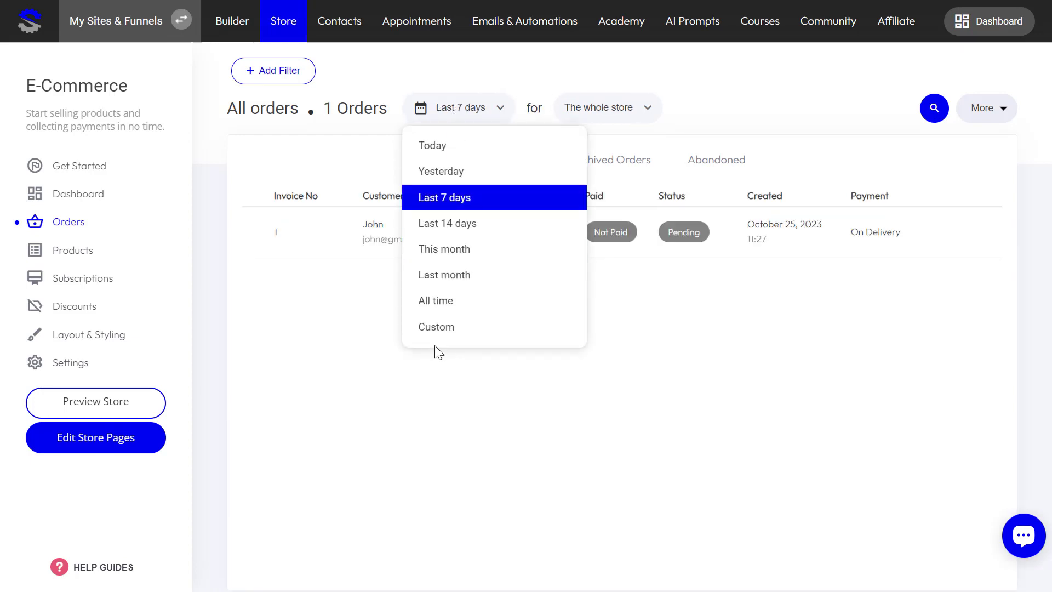
click(750, 116)
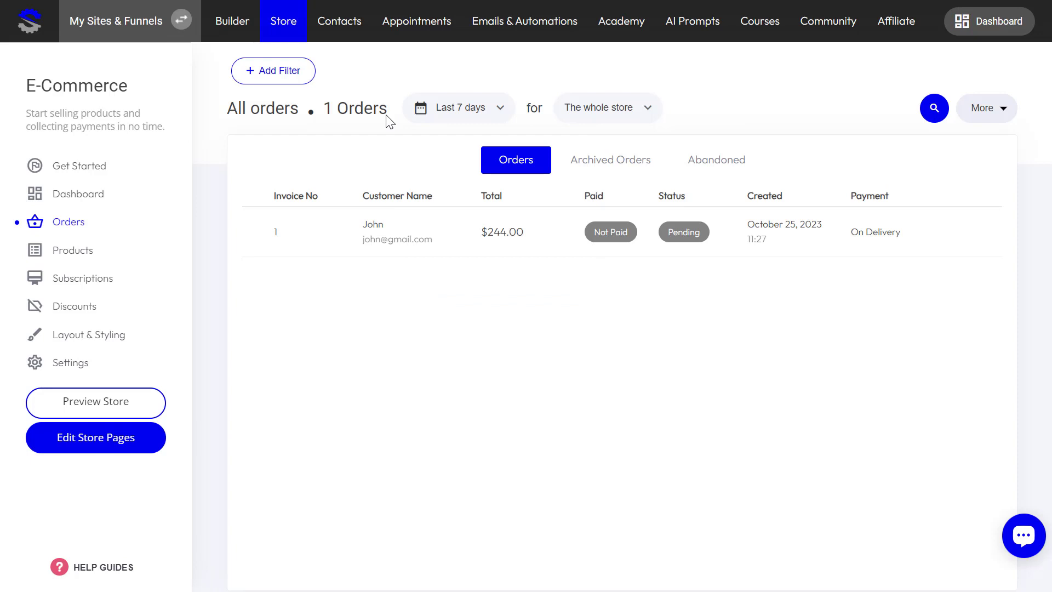
click(281, 85)
scroll(311, 438, down, 2)
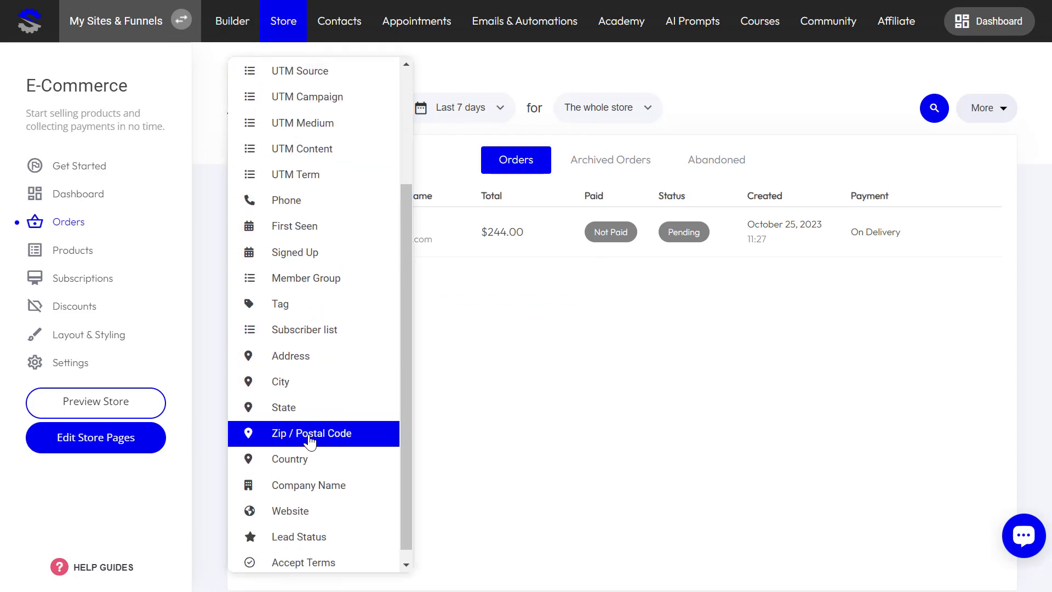
click(753, 113)
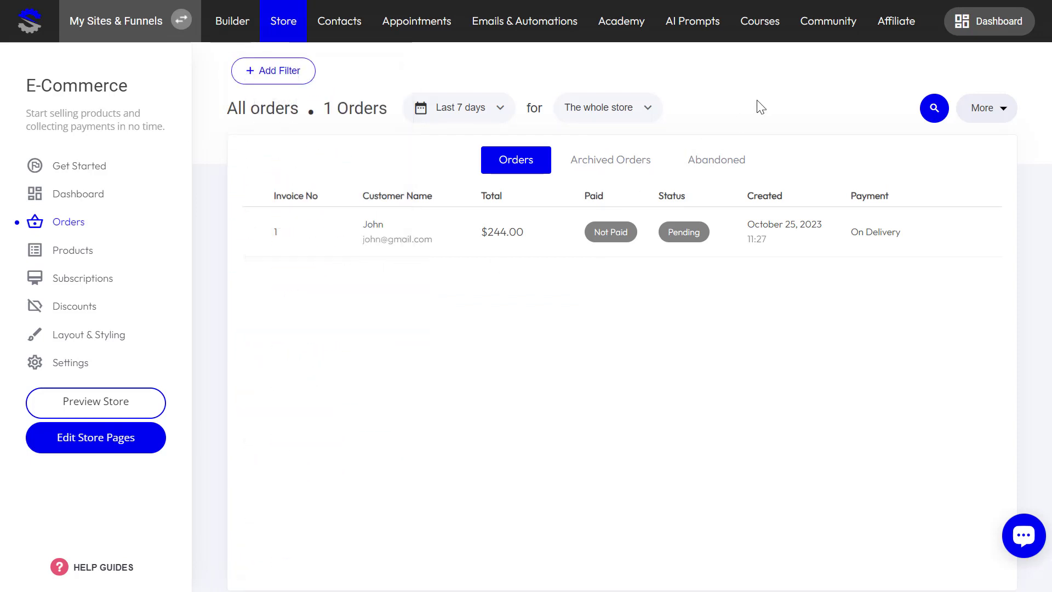
Open the order with invoice number 1 and review its customer, shipping and billing details.
click(397, 239)
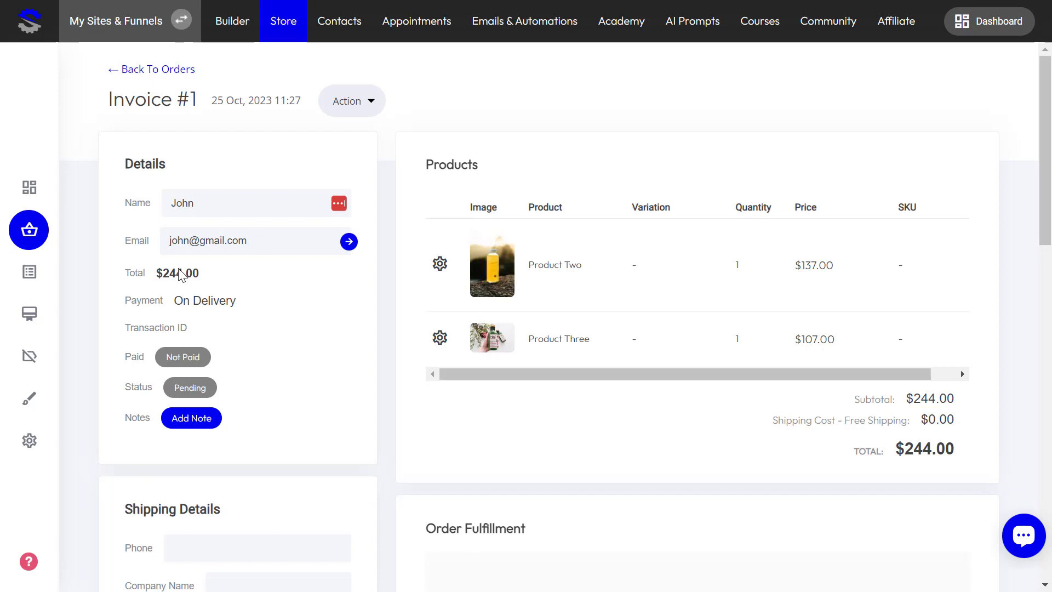
scroll(202, 404, down, 3)
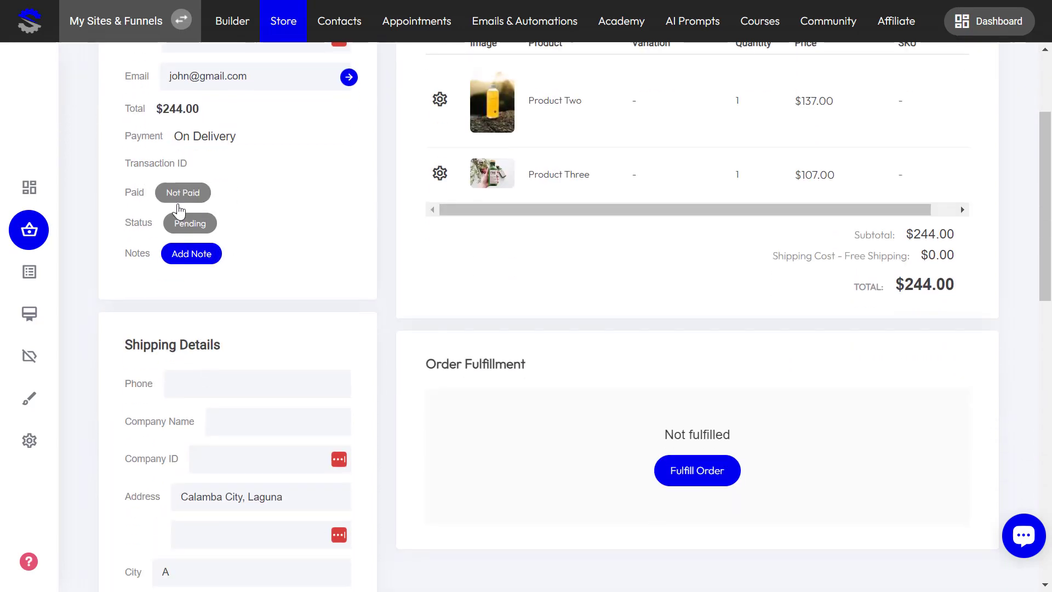
scroll(222, 359, down, 3)
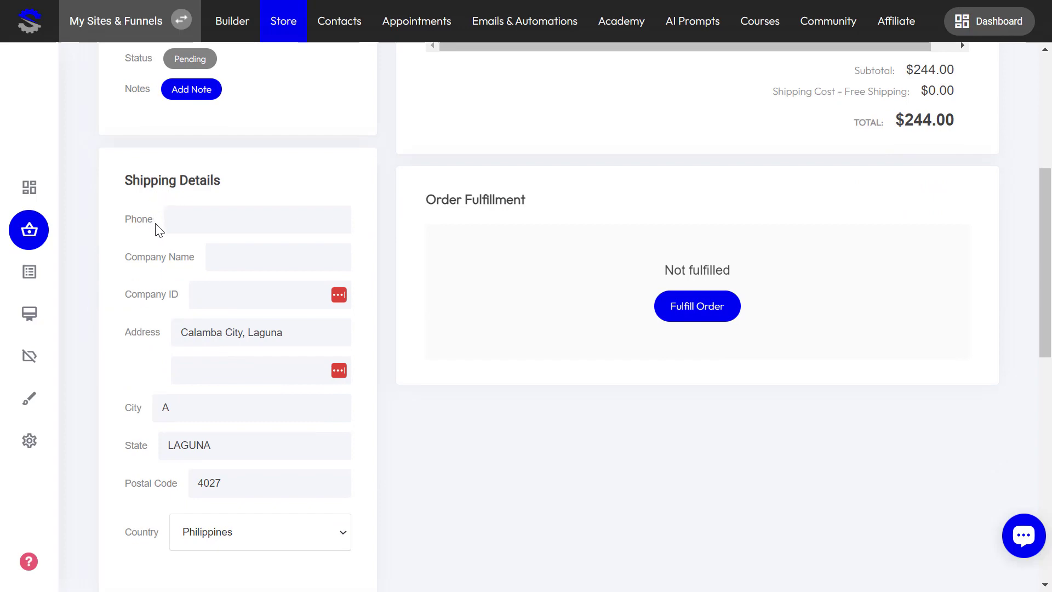
scroll(202, 311, down, 12)
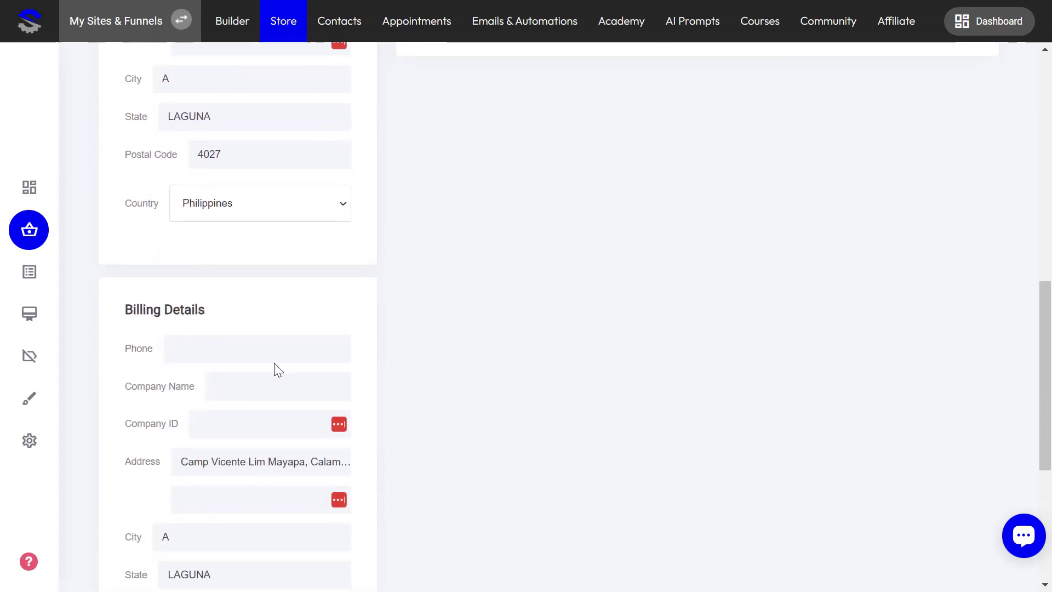
scroll(221, 344, up, 15)
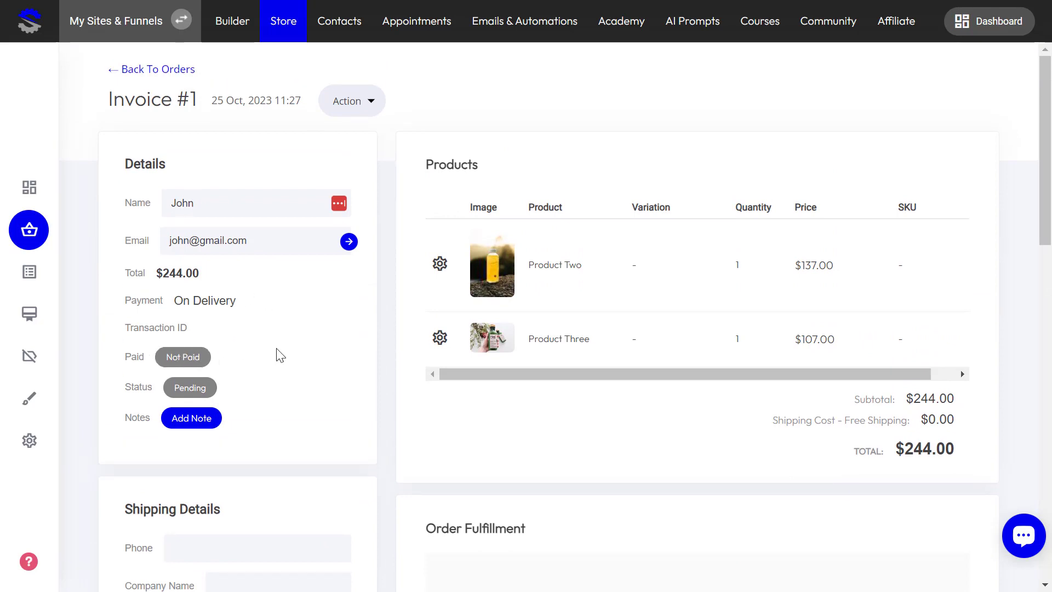
Mark the order as paid and shipped, and save the order changes.
click(199, 356)
click(206, 313)
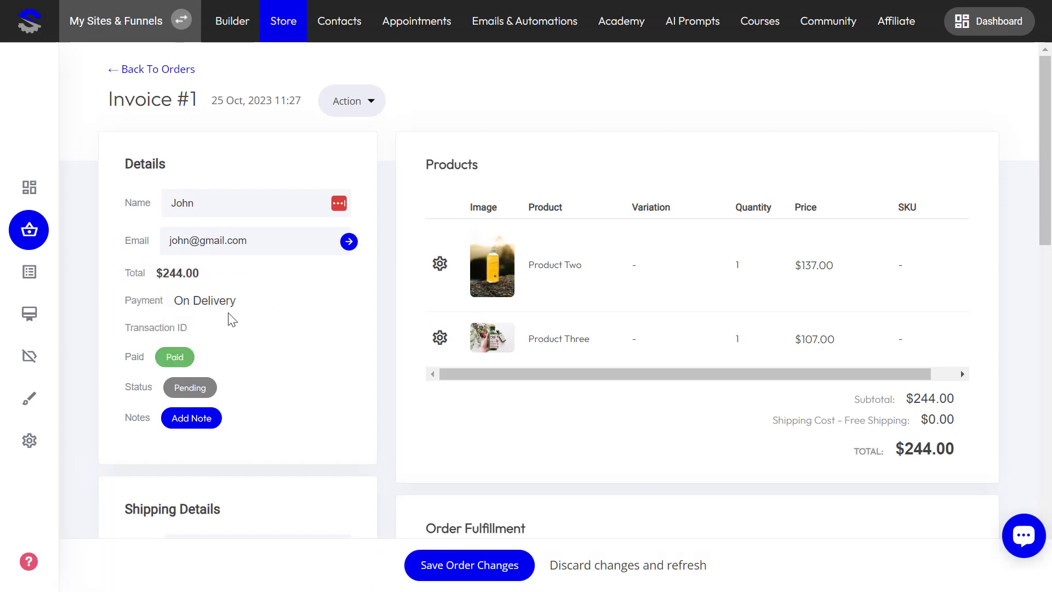
click(193, 389)
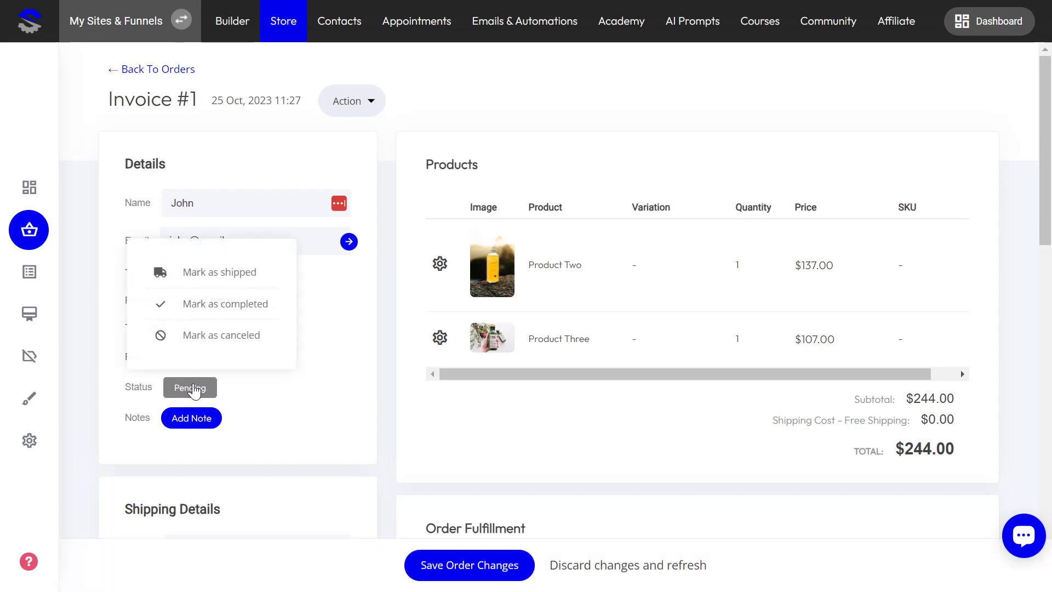
click(205, 278)
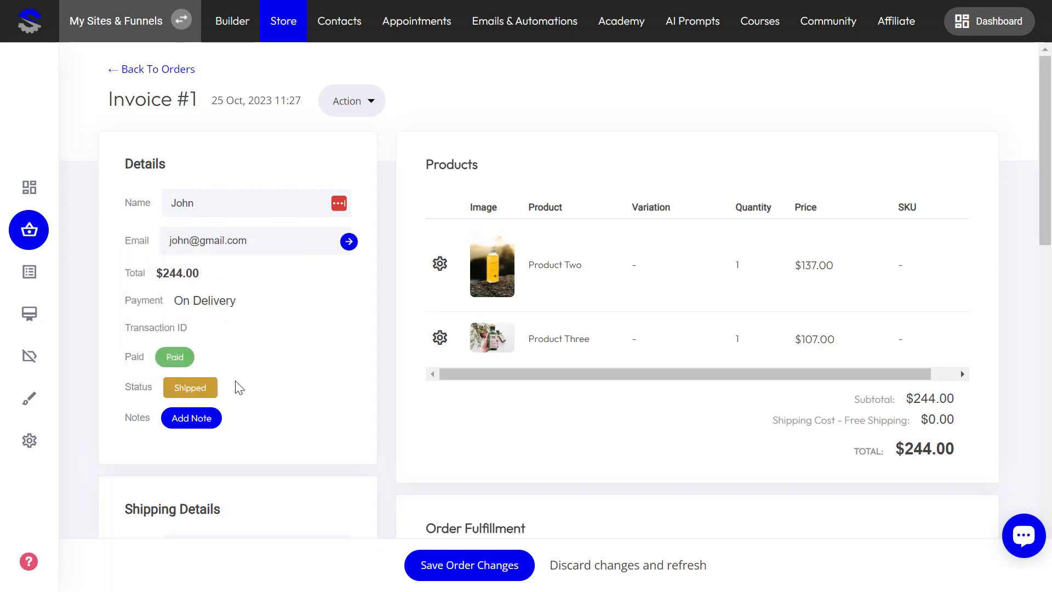
scroll(310, 396, down, 5)
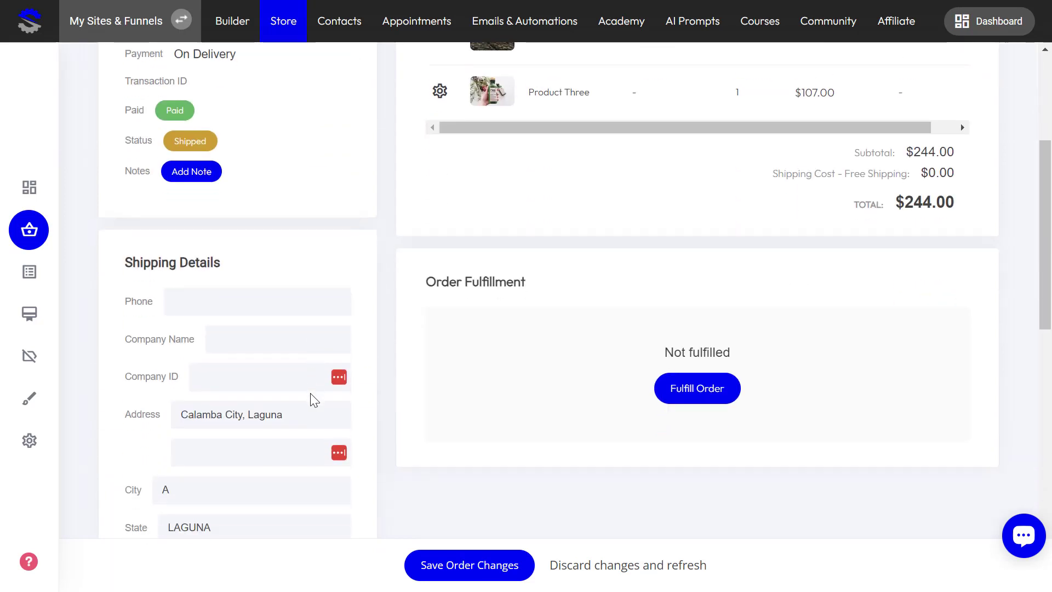
click(480, 566)
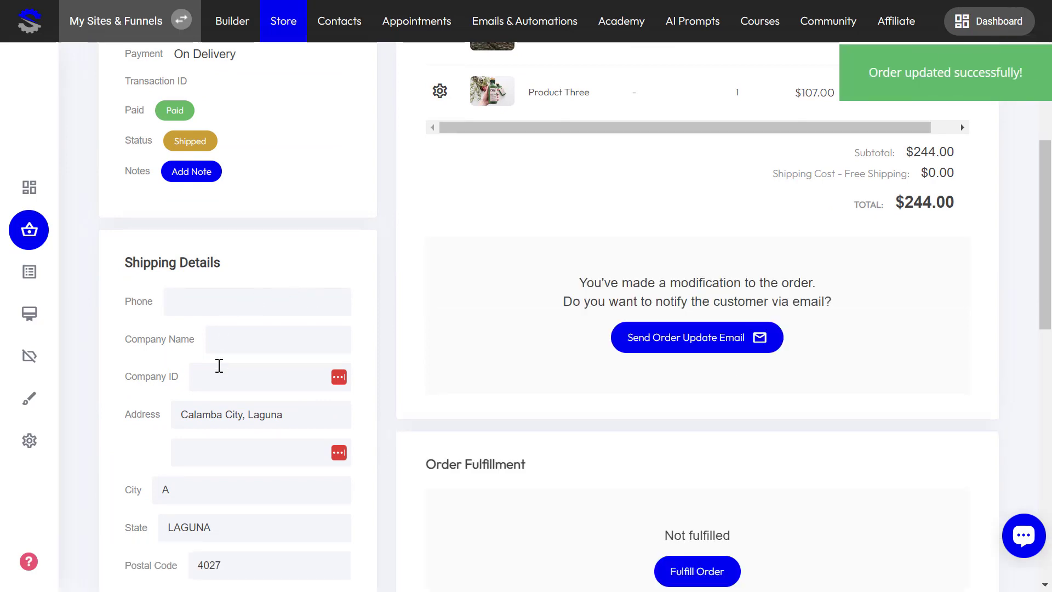
Review the saved order's products, customer notification option and fulfillment section.
scroll(219, 366, up, 3)
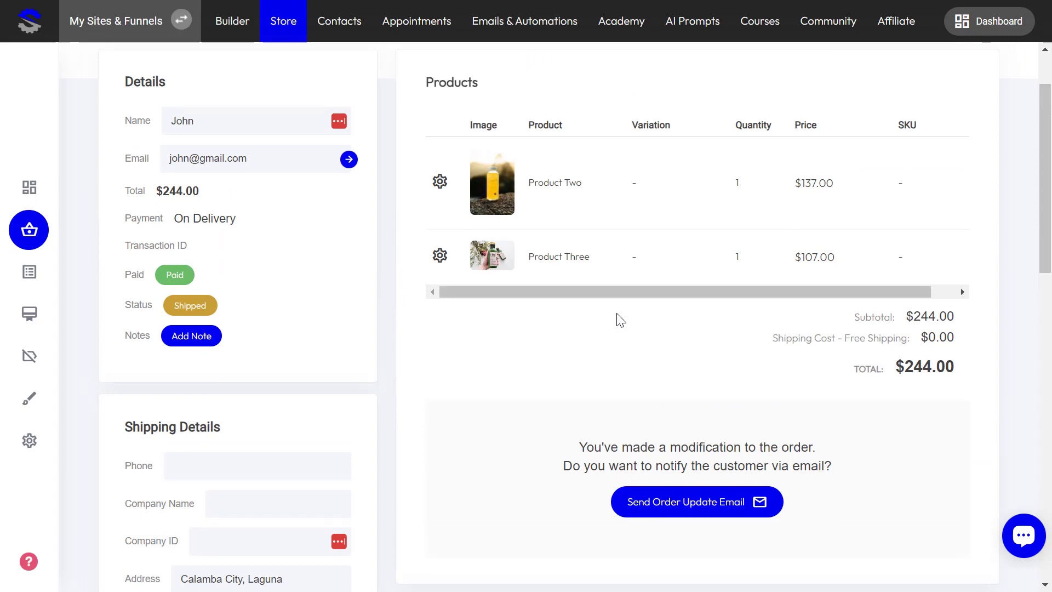
scroll(730, 394, down, 3)
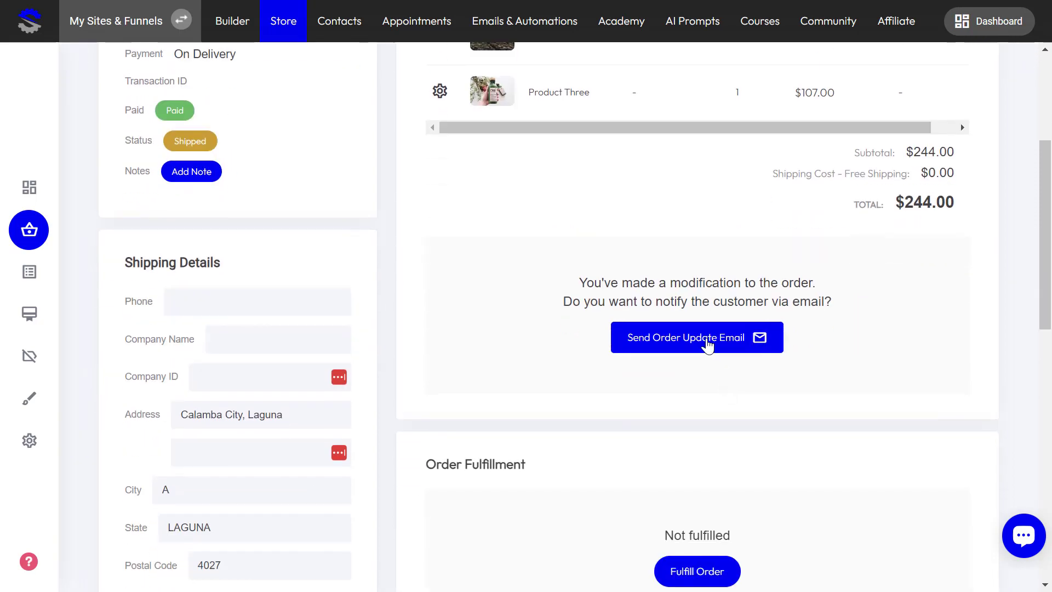
scroll(708, 347, down, 3)
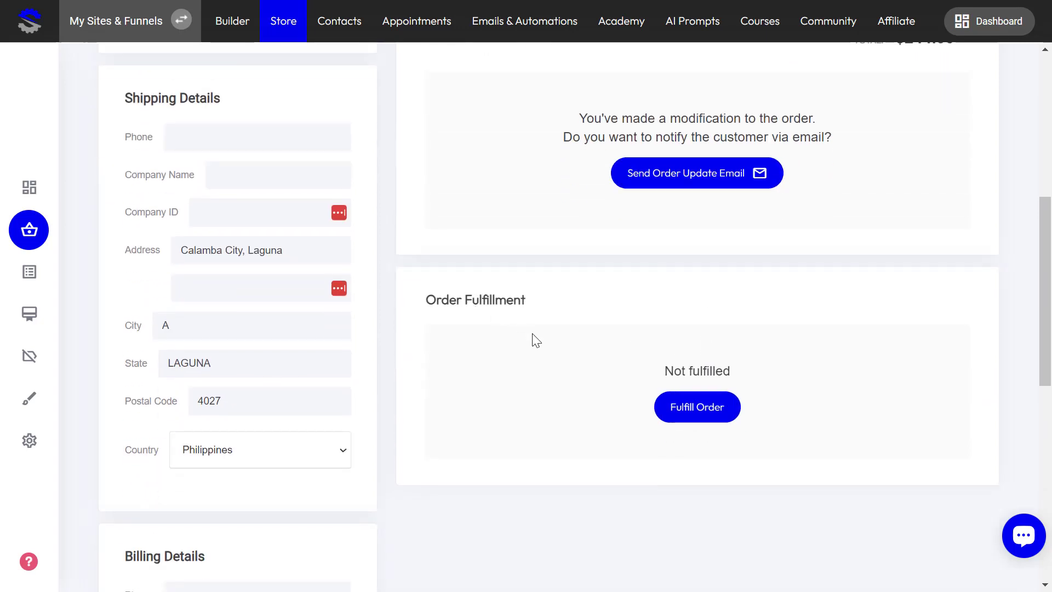
scroll(552, 413, up, 6)
scroll(657, 373, down, 8)
scroll(557, 359, up, 9)
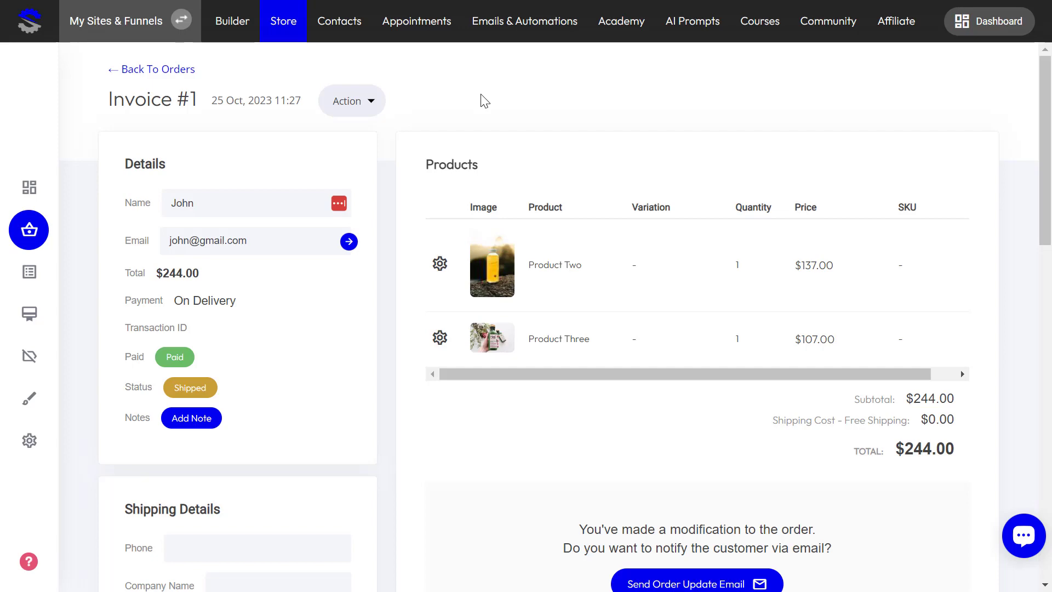
Add Product Two to the order with a quantity of 3.
click(354, 103)
click(367, 55)
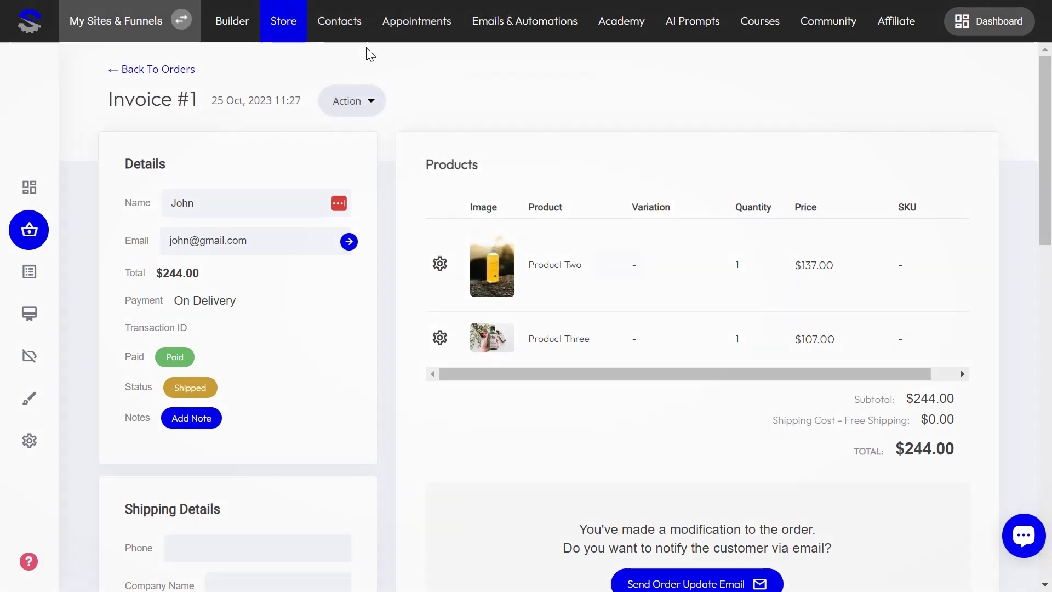
click(493, 132)
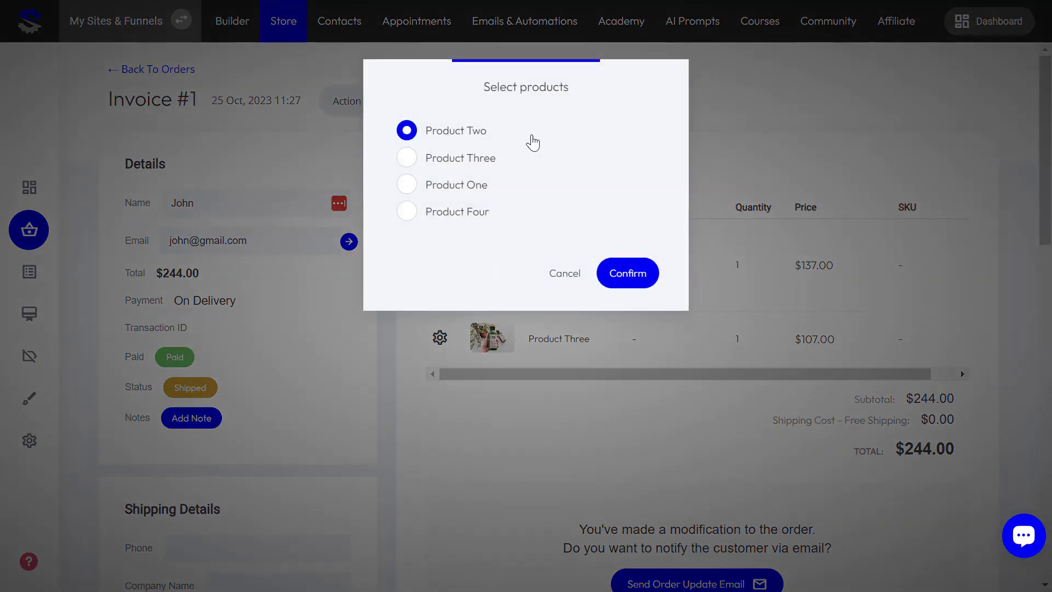
click(629, 282)
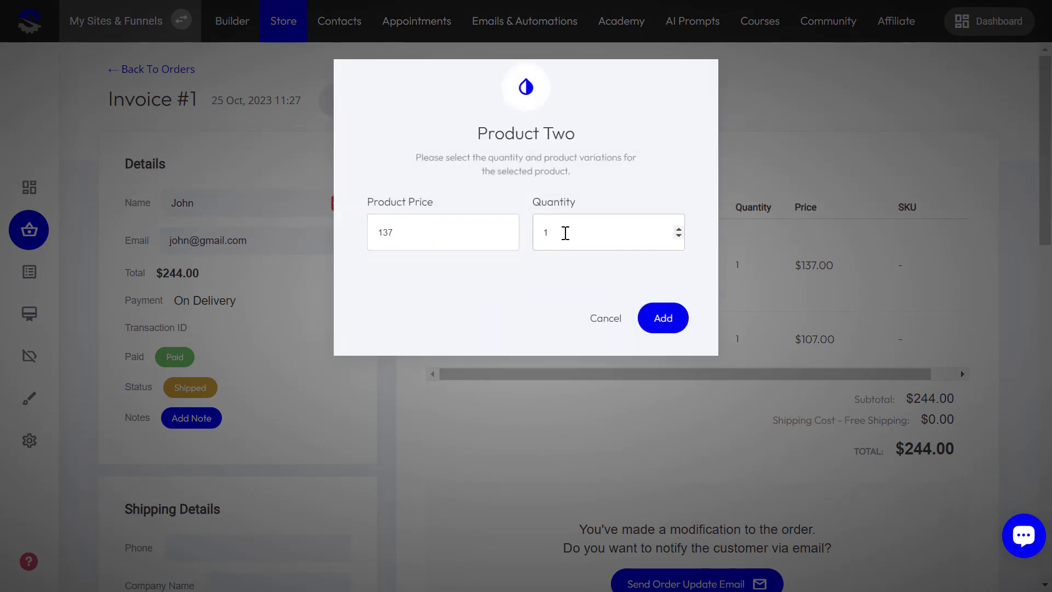
drag(565, 232, 522, 234)
text(3)
click(661, 317)
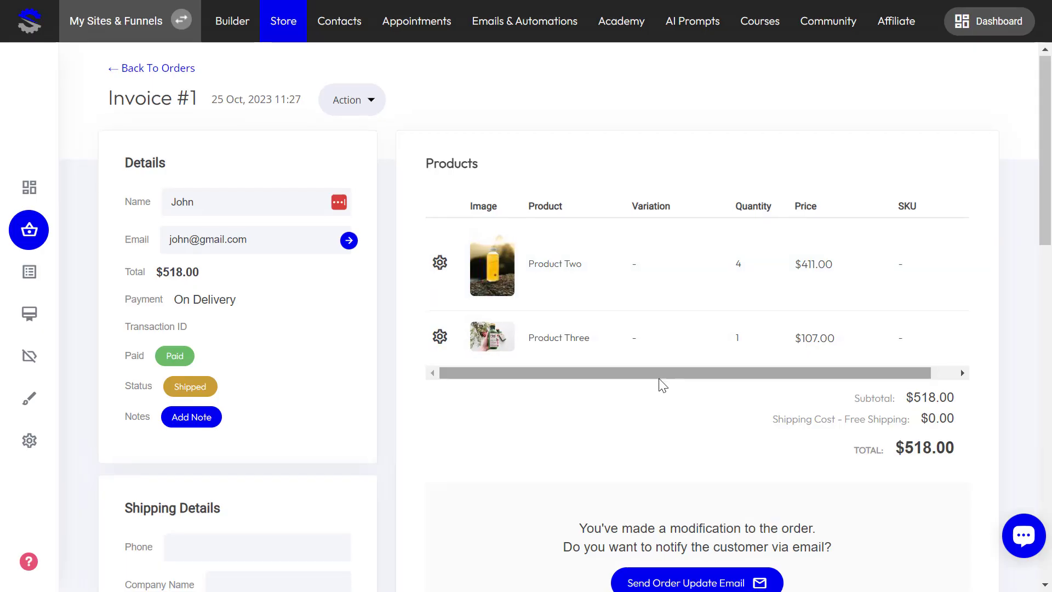
scroll(652, 381, down, 2)
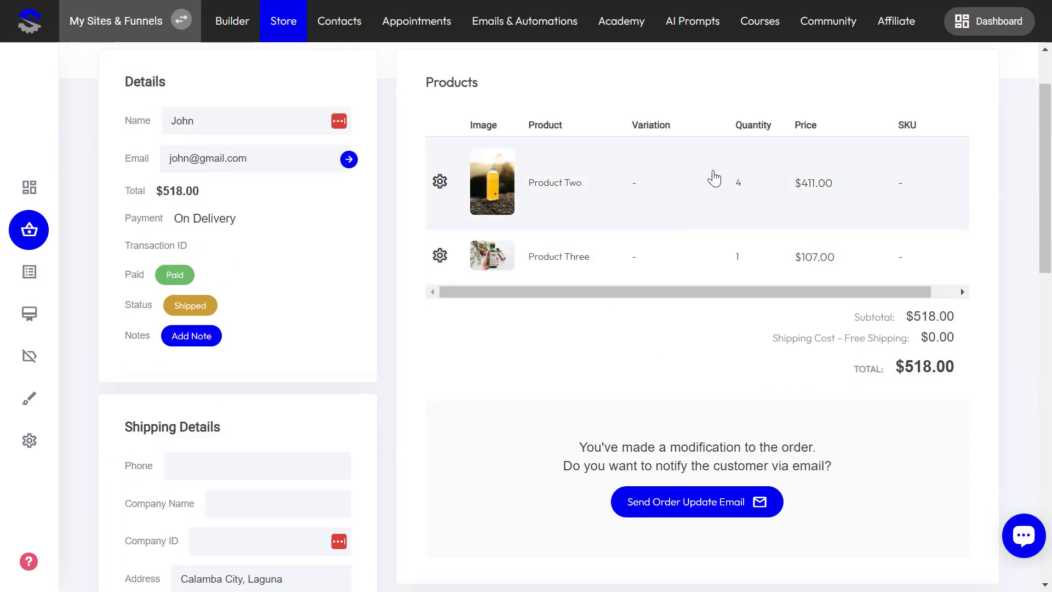
scroll(410, 367, down, 1)
scroll(410, 367, down, 10)
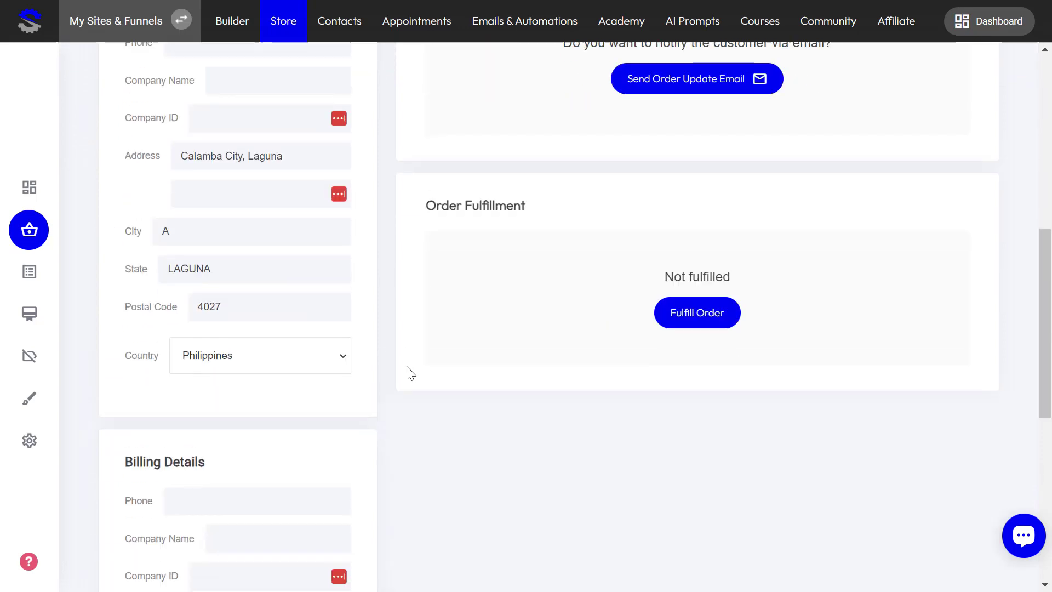
scroll(561, 356, down, 1)
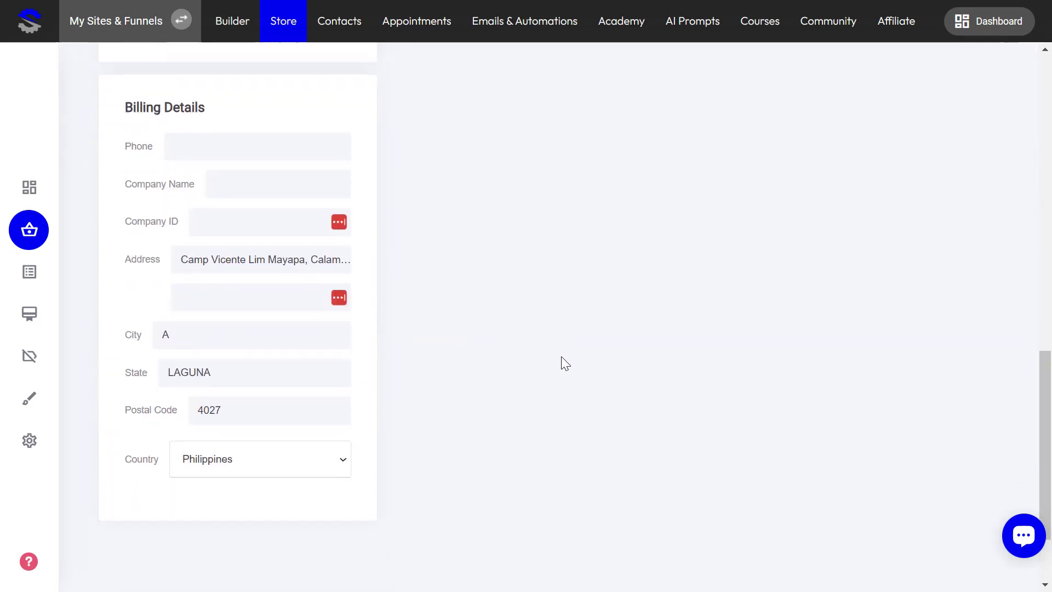
scroll(565, 362, up, 10)
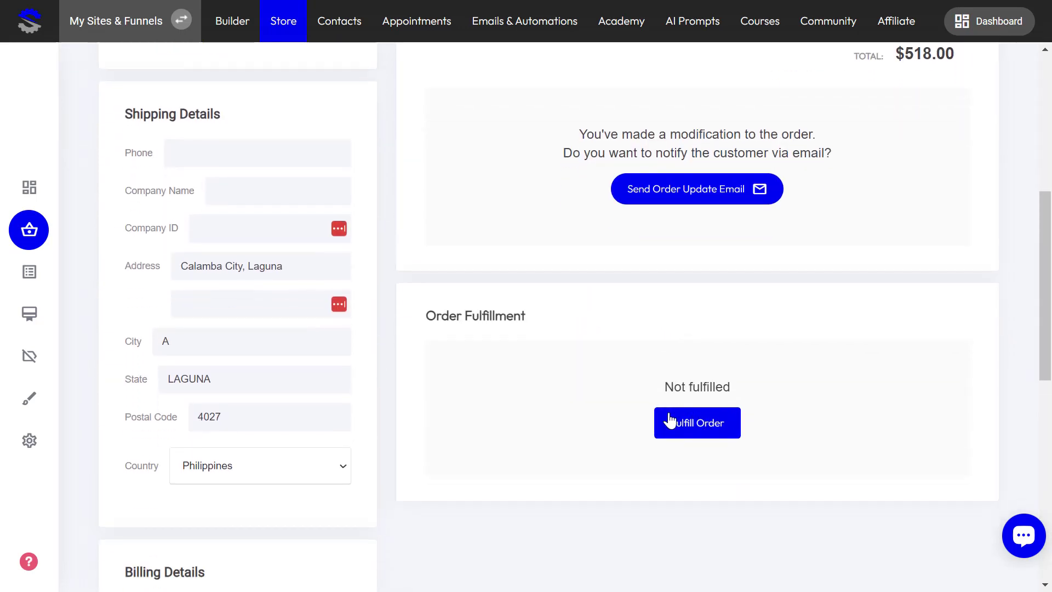
click(704, 430)
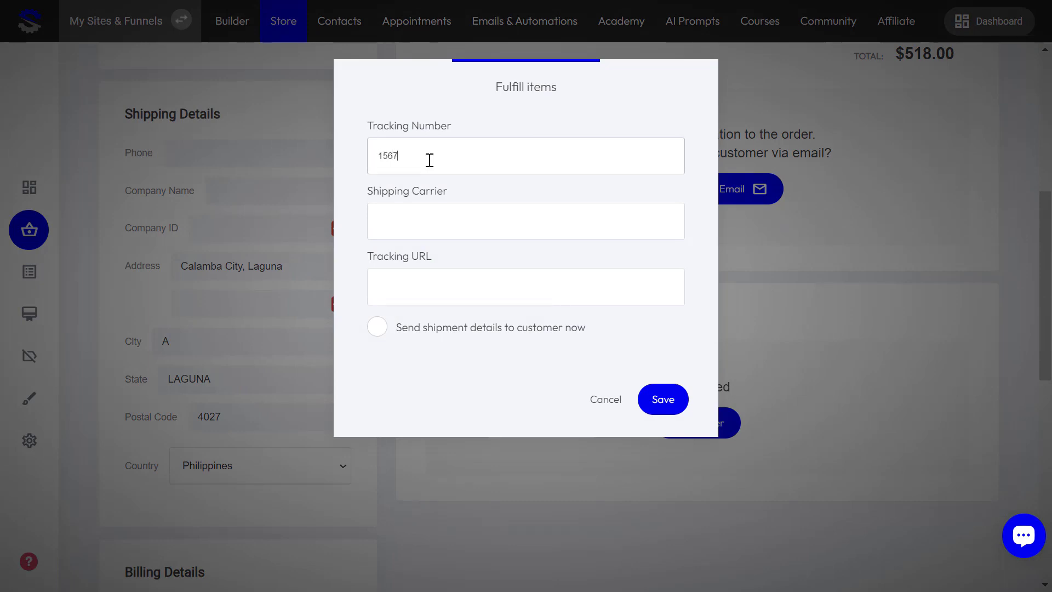
click(414, 233)
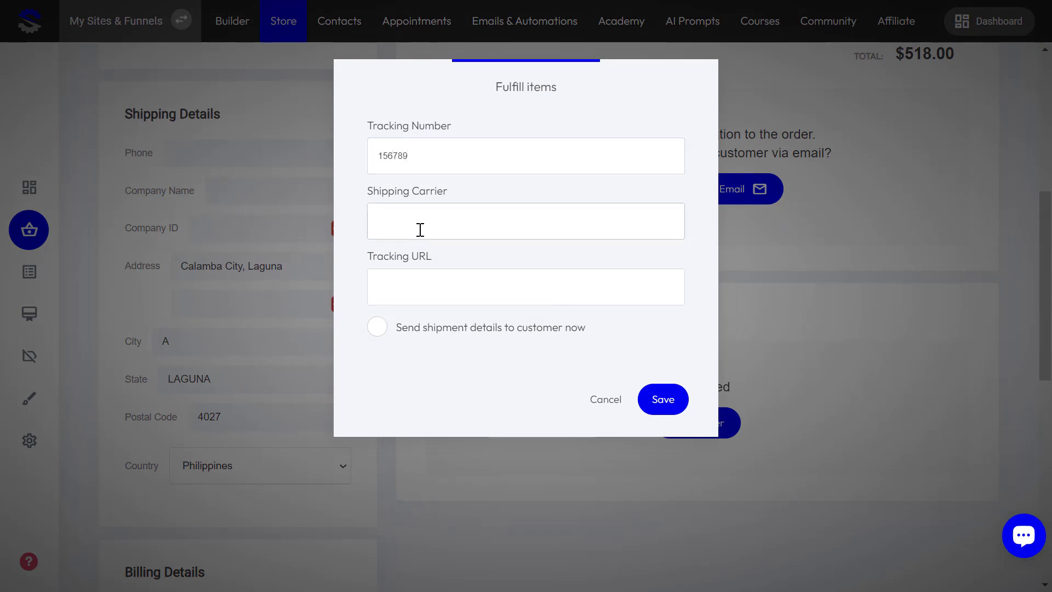
click(439, 299)
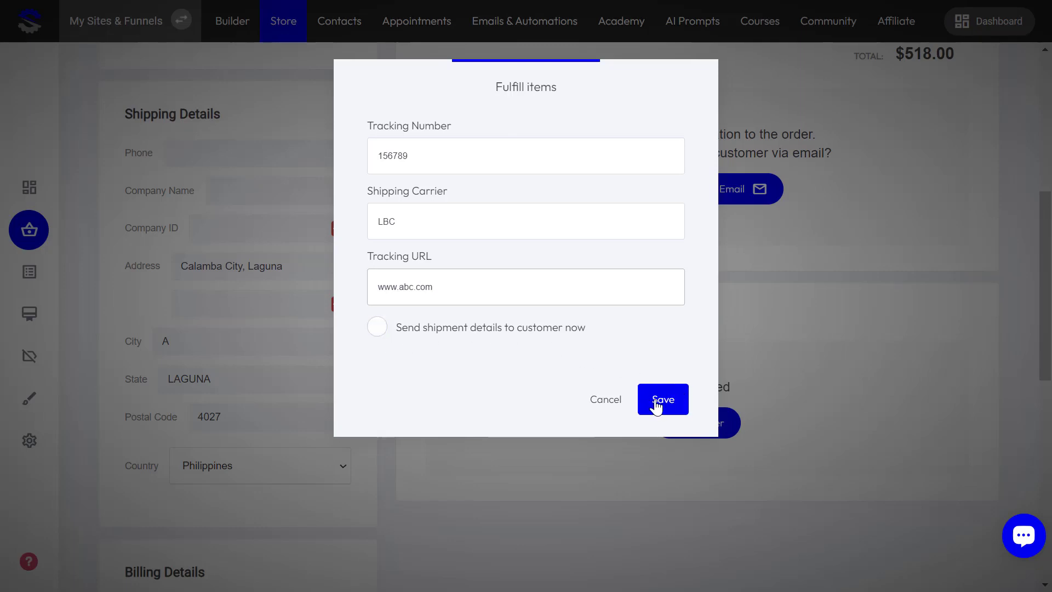
Enable sending the shipment details to the customer now in the fulfillment form.
click(378, 331)
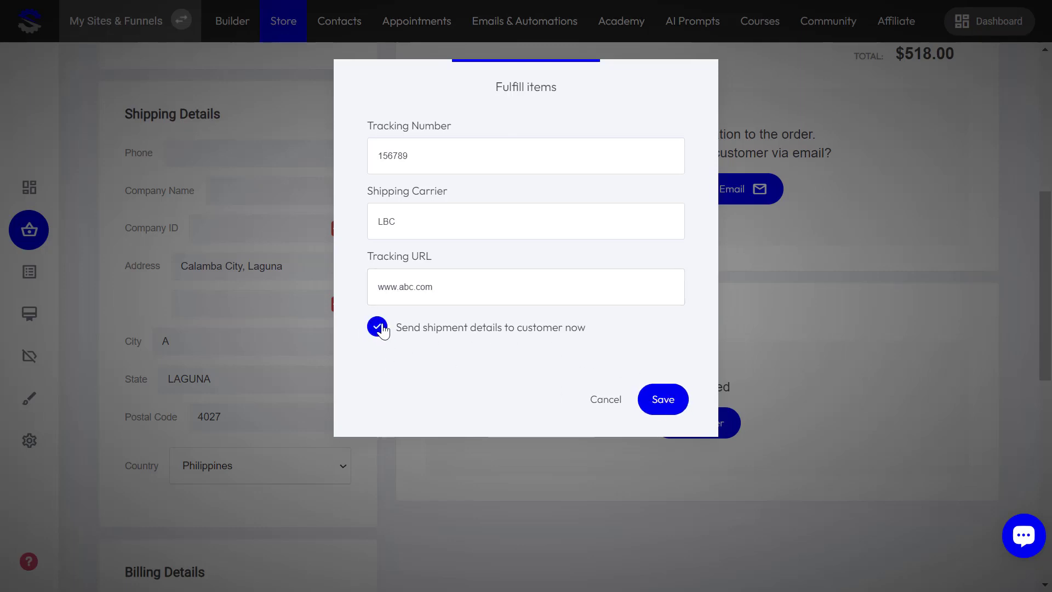
click(379, 328)
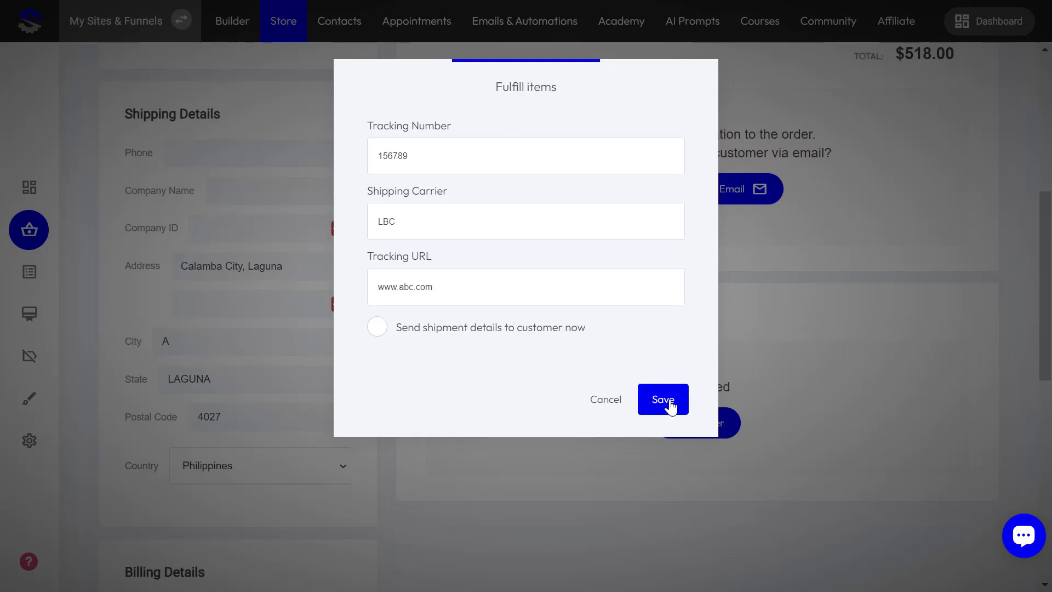
drag(668, 402, 412, 358)
click(456, 362)
click(369, 331)
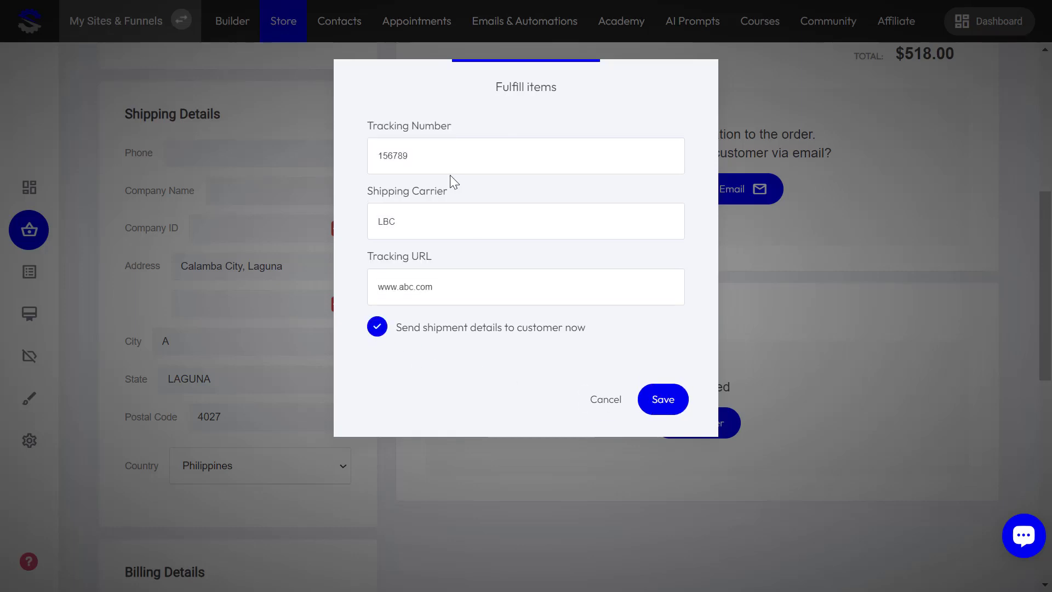
Save the fulfillment form with the option to send shipment details to the customer toggled, and return to the orders list.
click(377, 329)
click(668, 400)
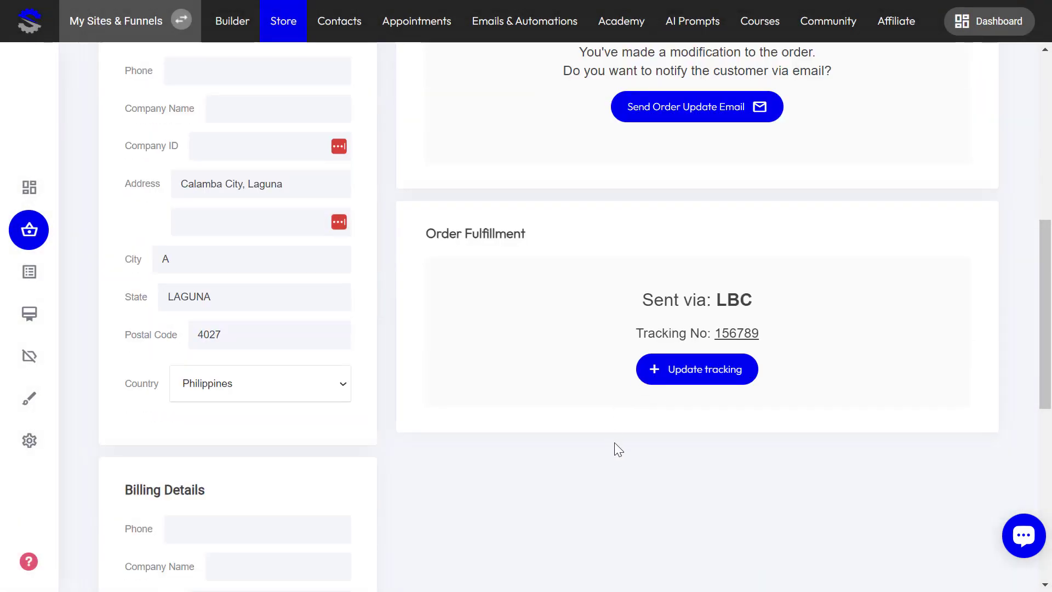
scroll(622, 449, down, 6)
scroll(626, 464, up, 6)
scroll(626, 464, up, 9)
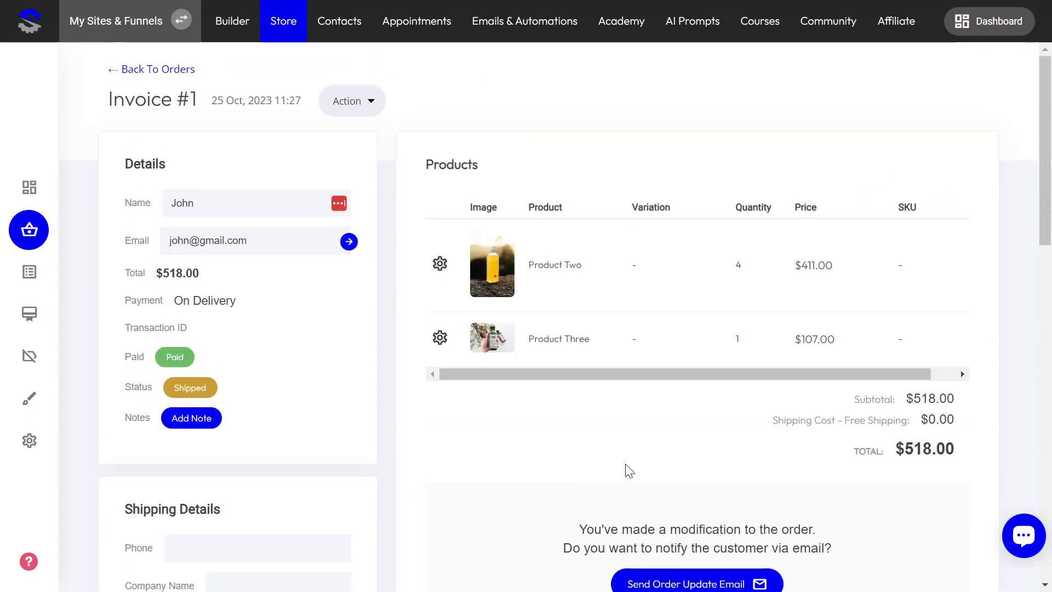
click(173, 75)
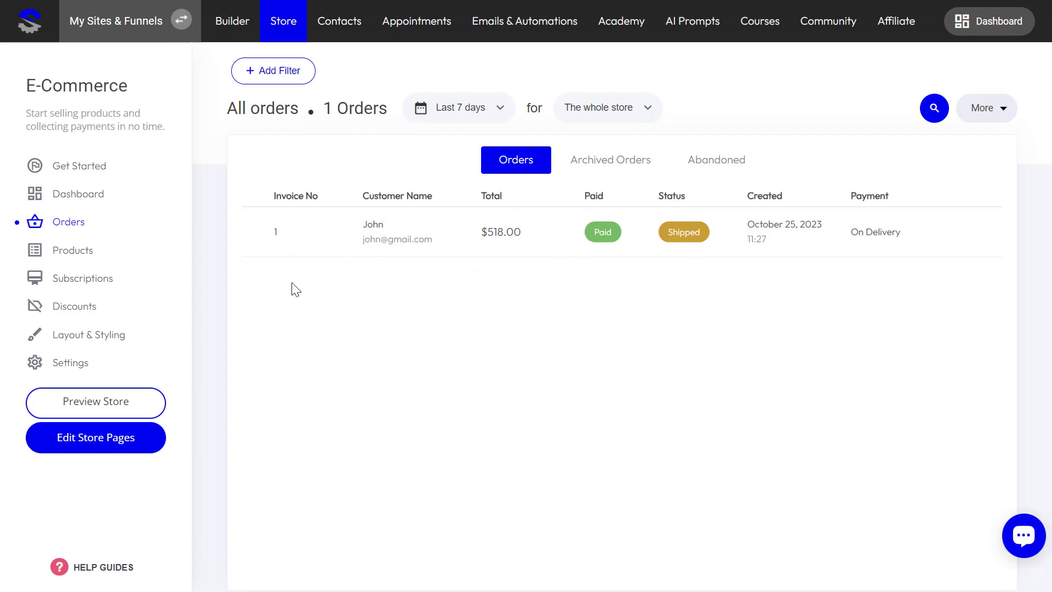
Archive the paid and shipped order from the orders list and open the archived orders.
click(260, 231)
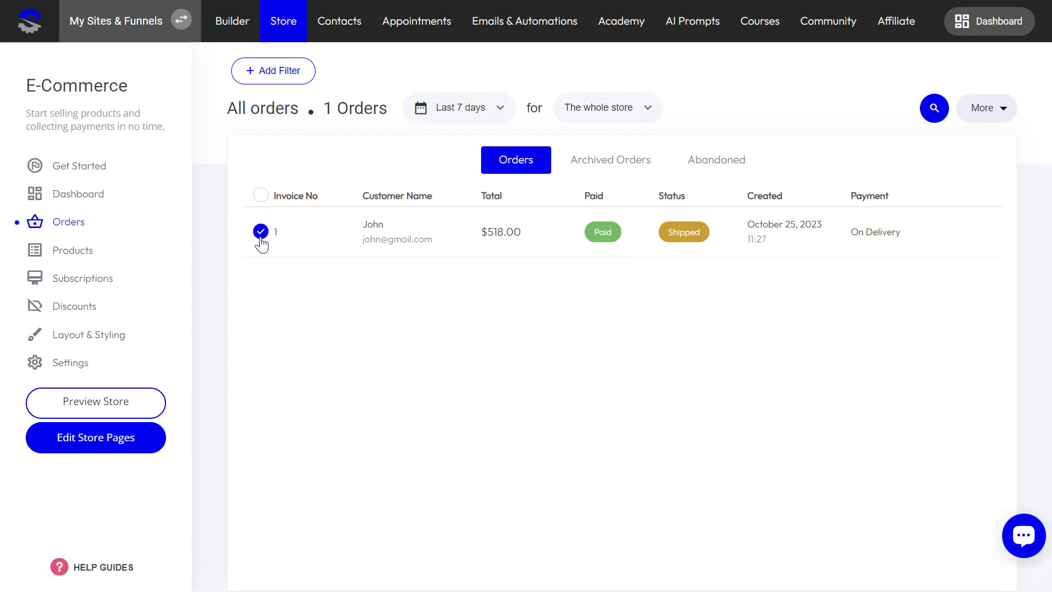
click(974, 114)
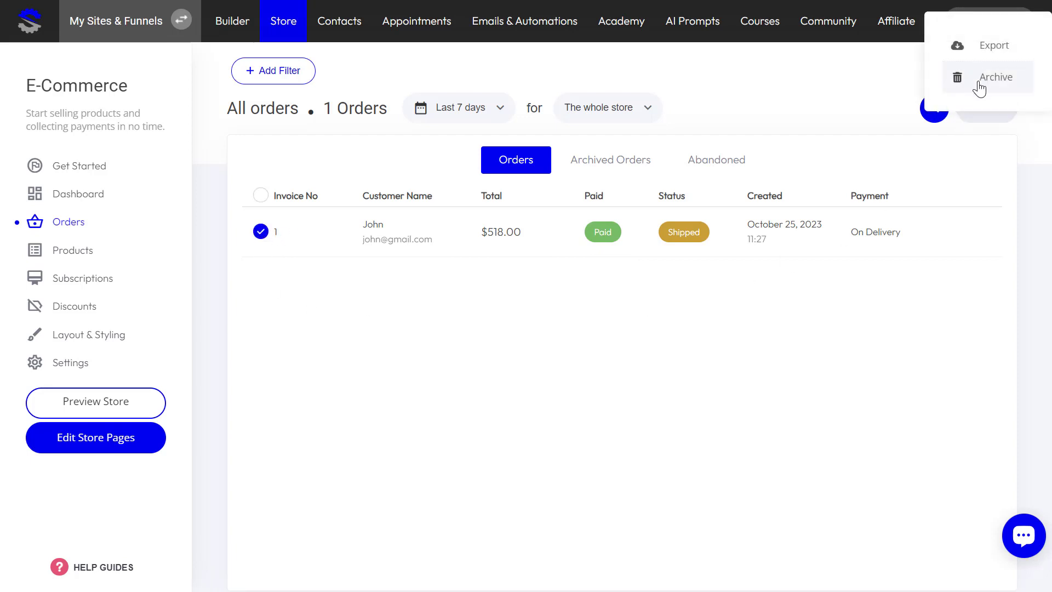
click(978, 87)
click(606, 174)
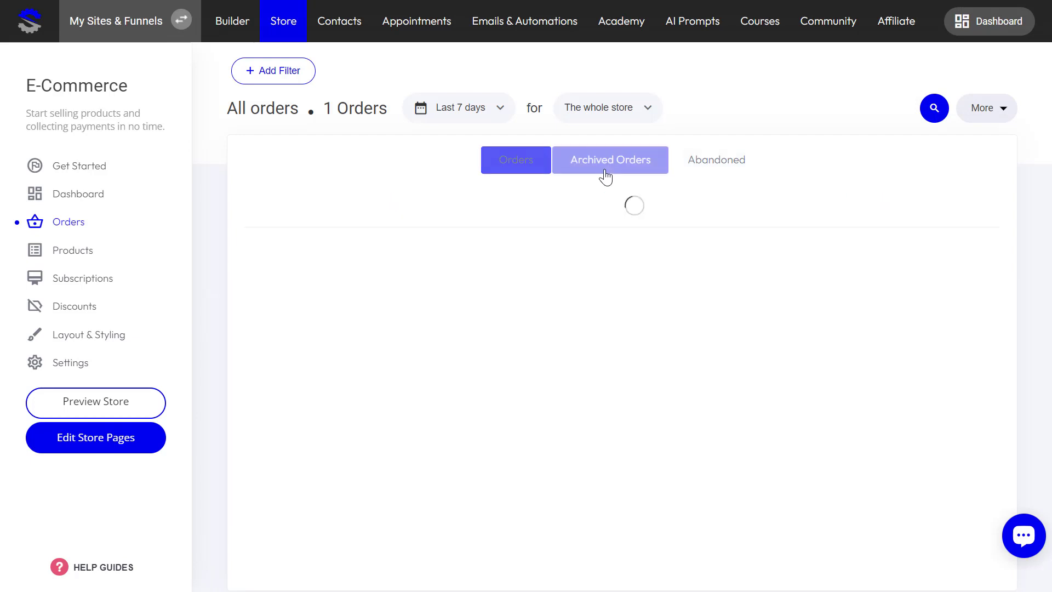